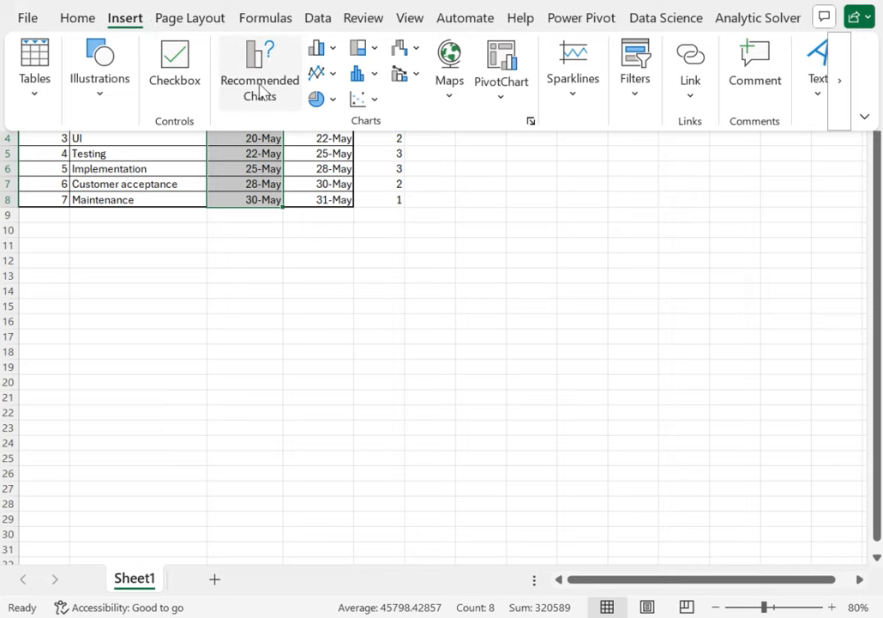
# Step: Insert a stacked bar chart from the selected Start Date column and place it just below the table
pyautogui.click(262, 92)
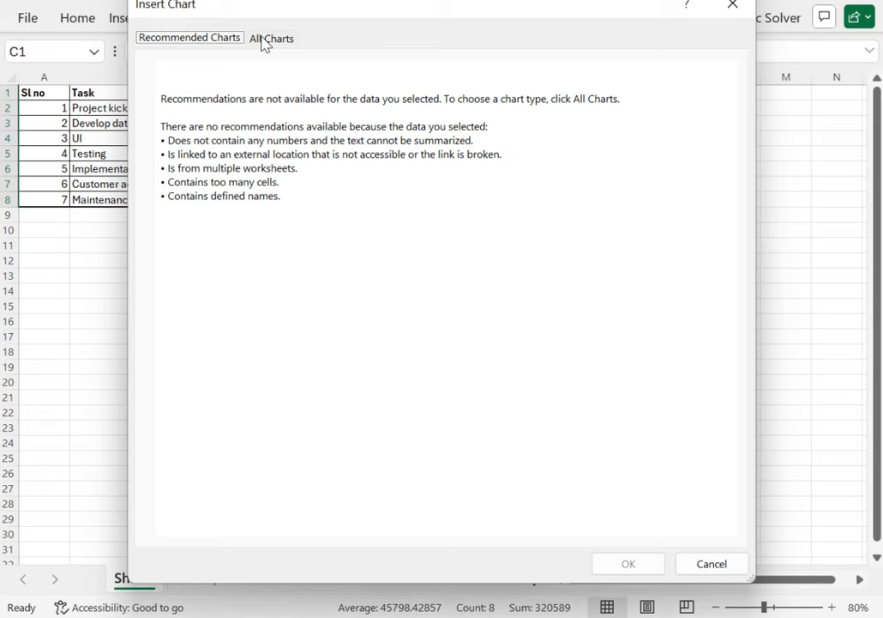
pyautogui.click(265, 41)
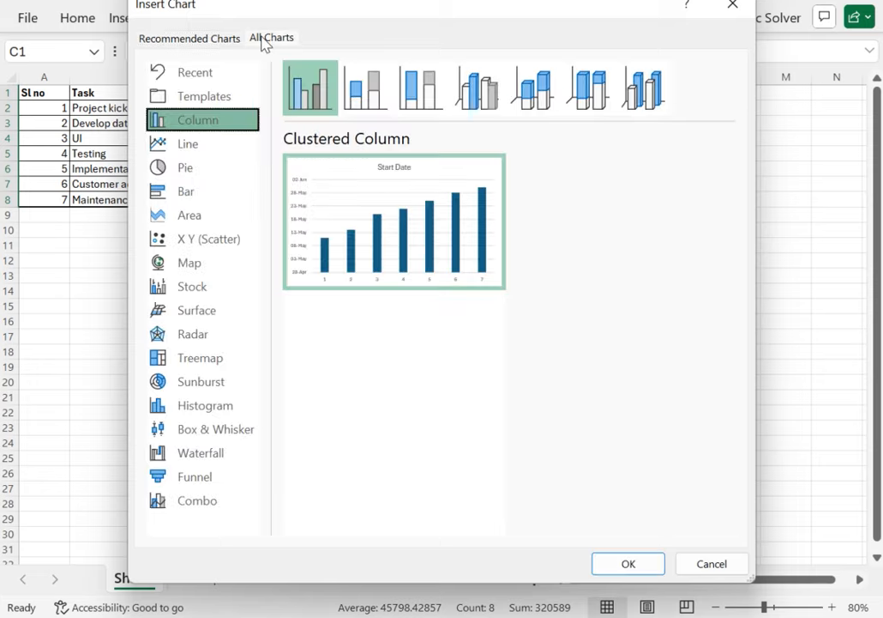
pyautogui.click(205, 194)
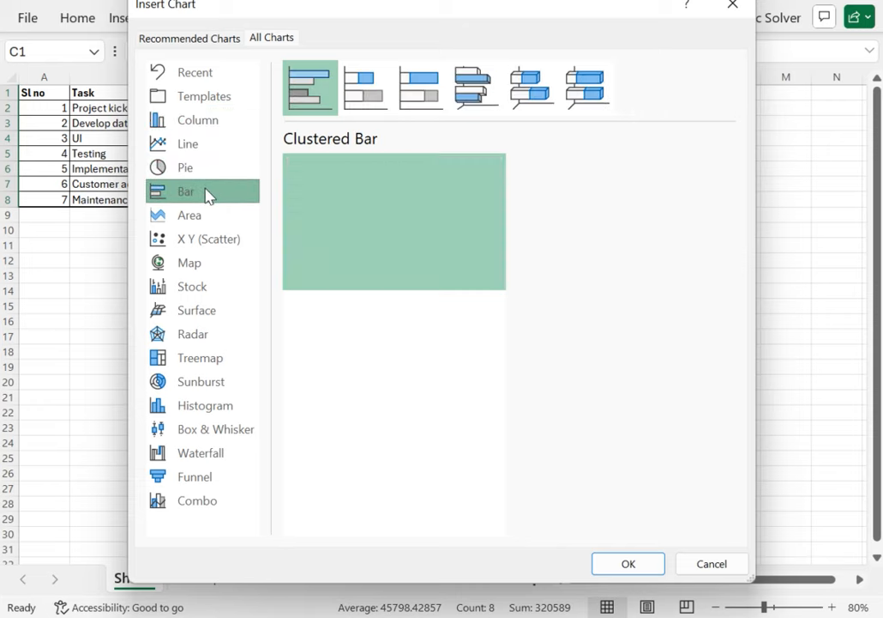
pyautogui.moveTo(424, 255)
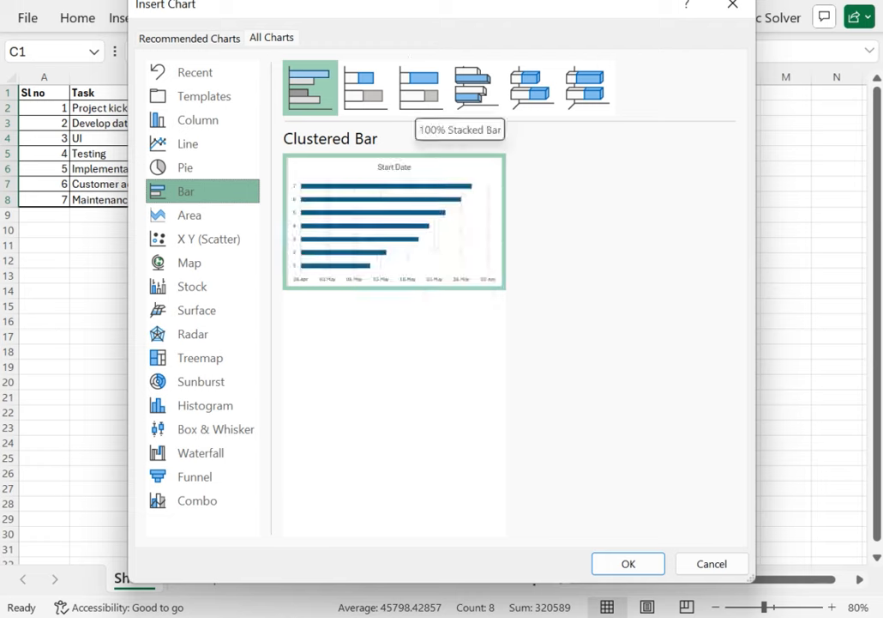
pyautogui.click(380, 95)
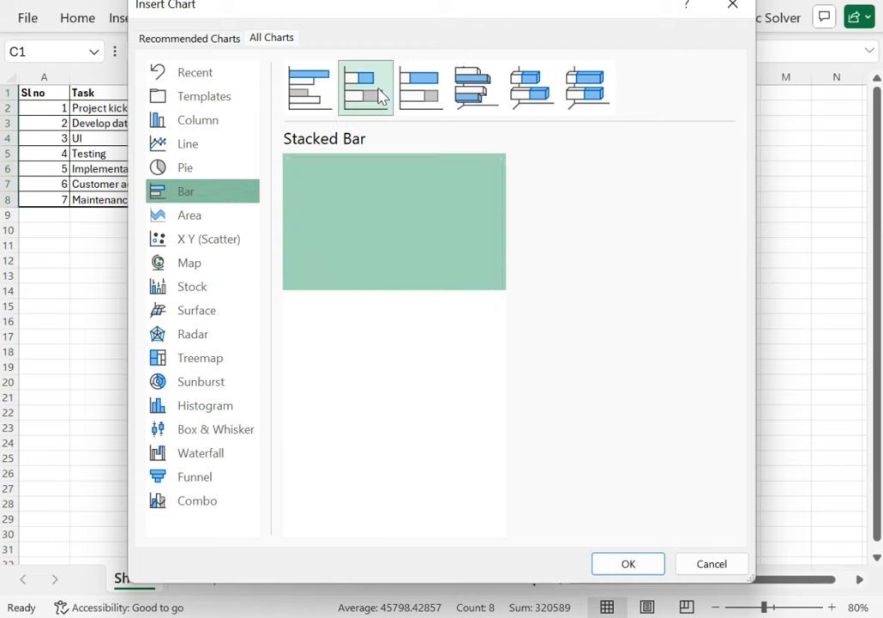
pyautogui.click(620, 561)
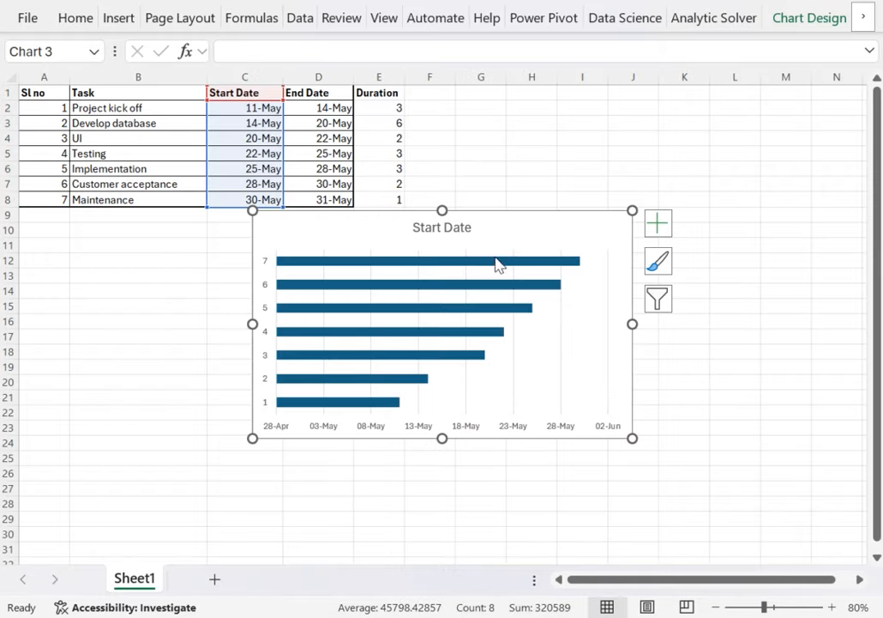
pyautogui.moveTo(505, 226); pyautogui.dragTo(481, 243)
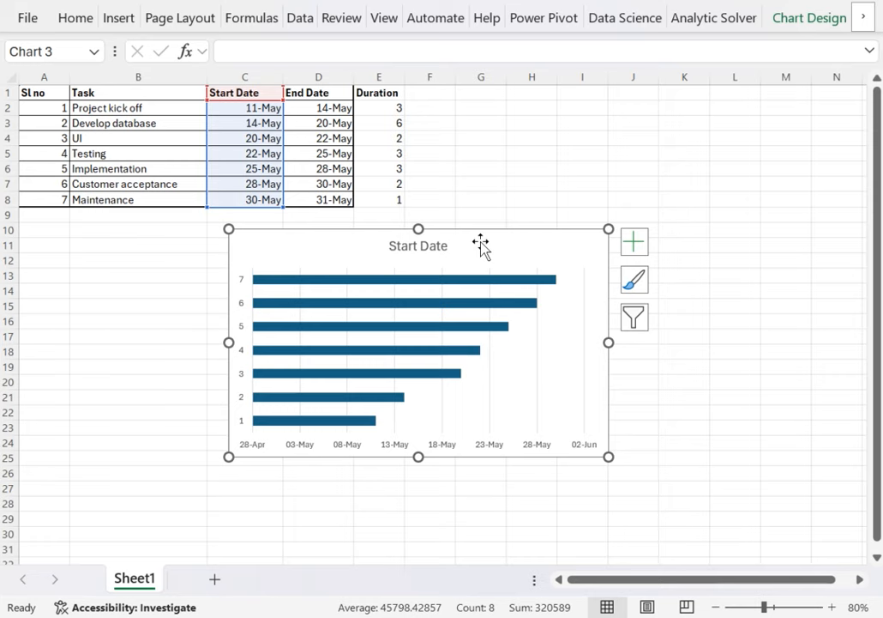
# Step: Add a second data series named Duration to the chart, using E2:E8 as its values
pyautogui.rightClick(481, 246)
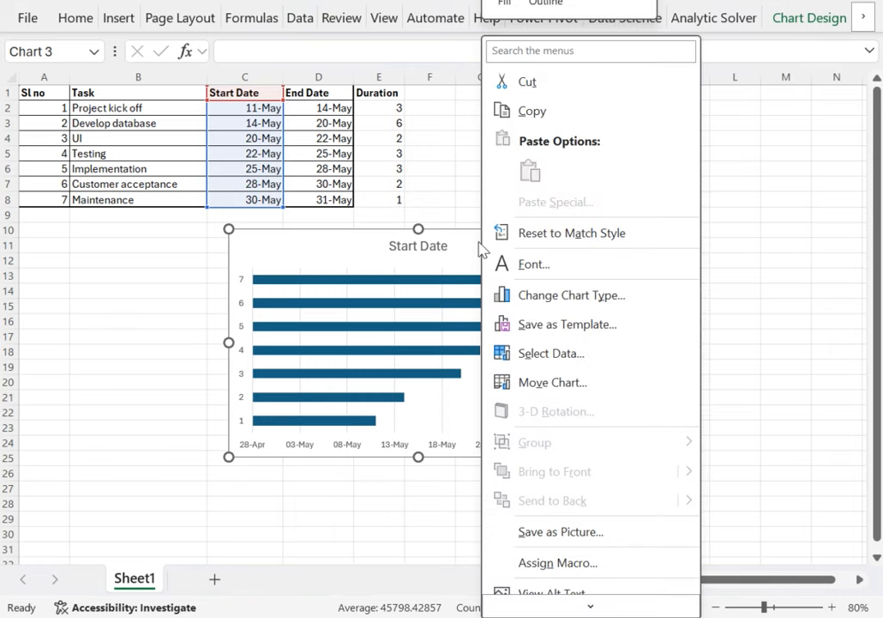
pyautogui.click(552, 354)
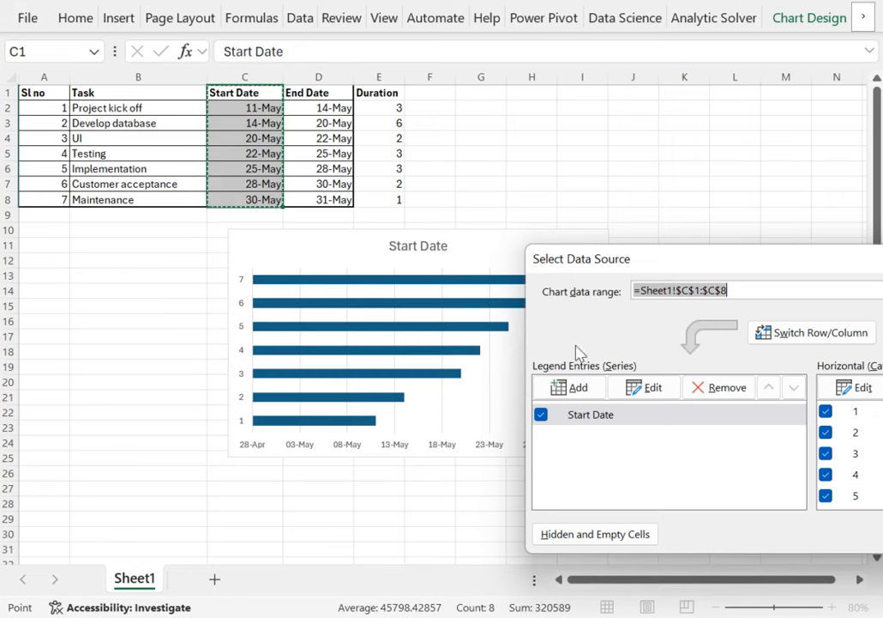
pyautogui.click(568, 388)
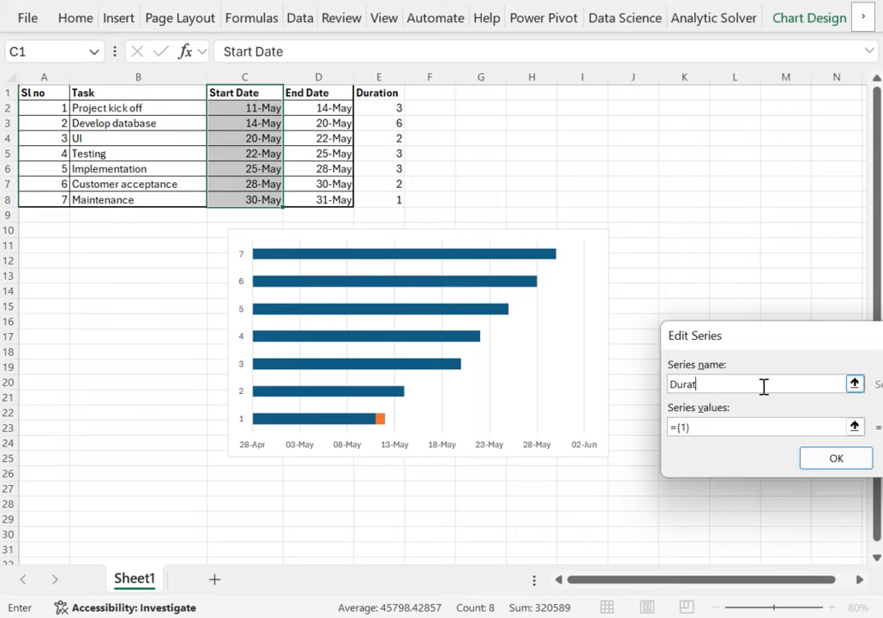
pyautogui.click(855, 427)
pyautogui.press('Return')
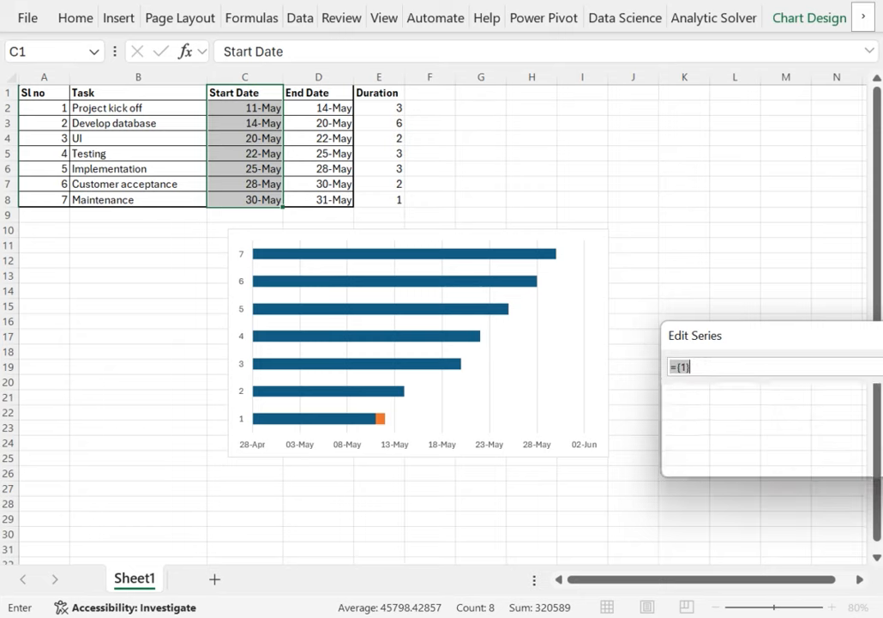
pyautogui.moveTo(390, 107); pyautogui.dragTo(389, 206)
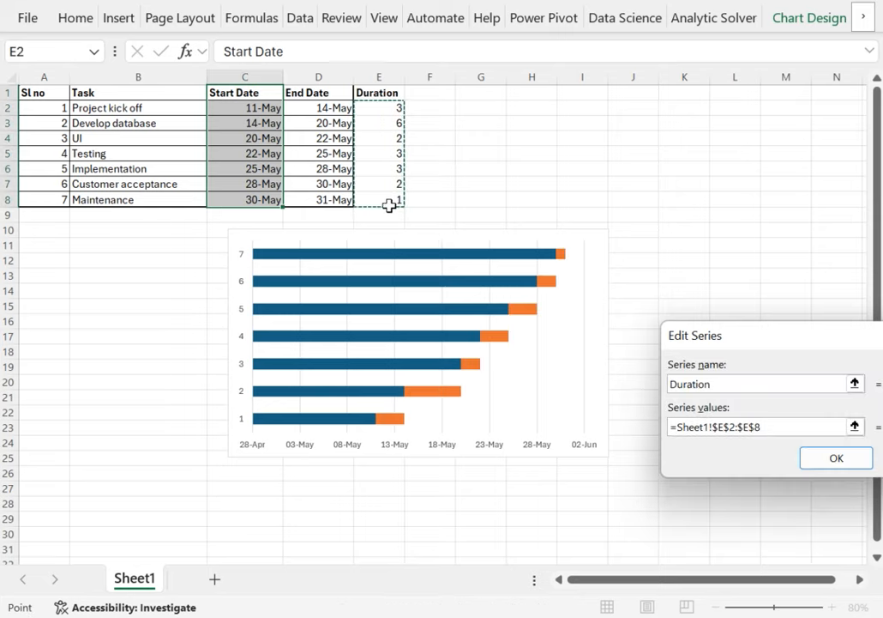
pyautogui.click(836, 461)
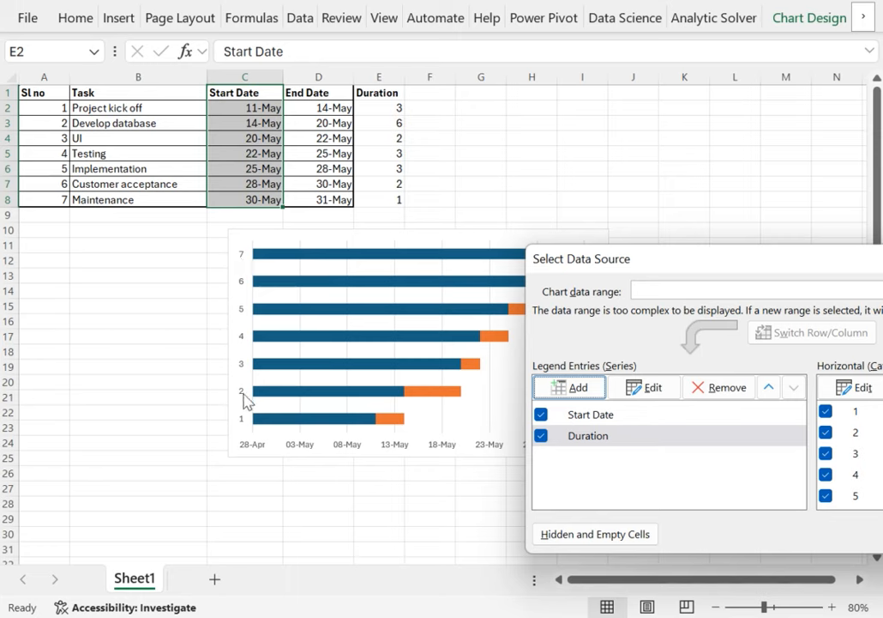
# Step: Set the chart's category axis labels to the task names in B2:B8 and accept the data source changes
pyautogui.click(862, 393)
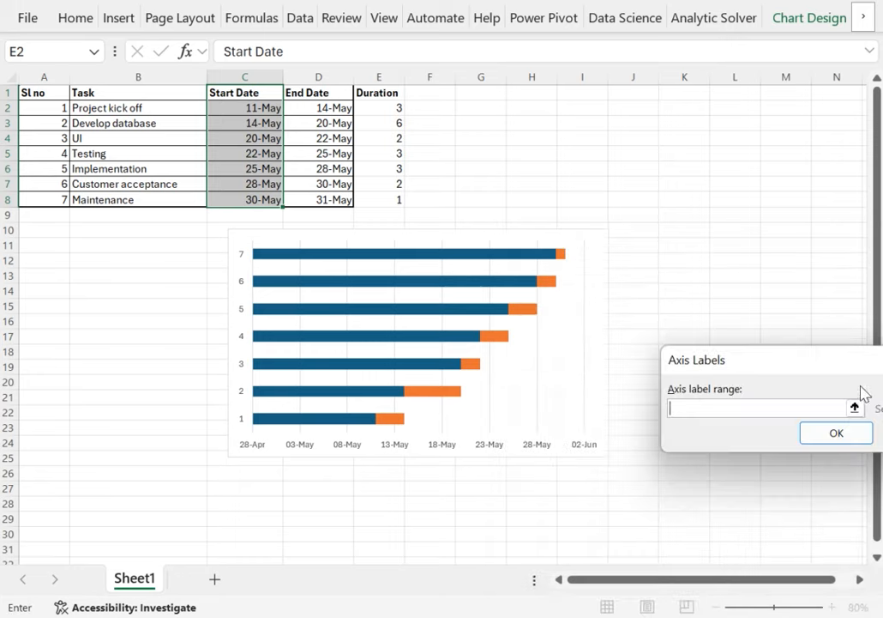
pyautogui.moveTo(133, 106); pyautogui.dragTo(126, 193)
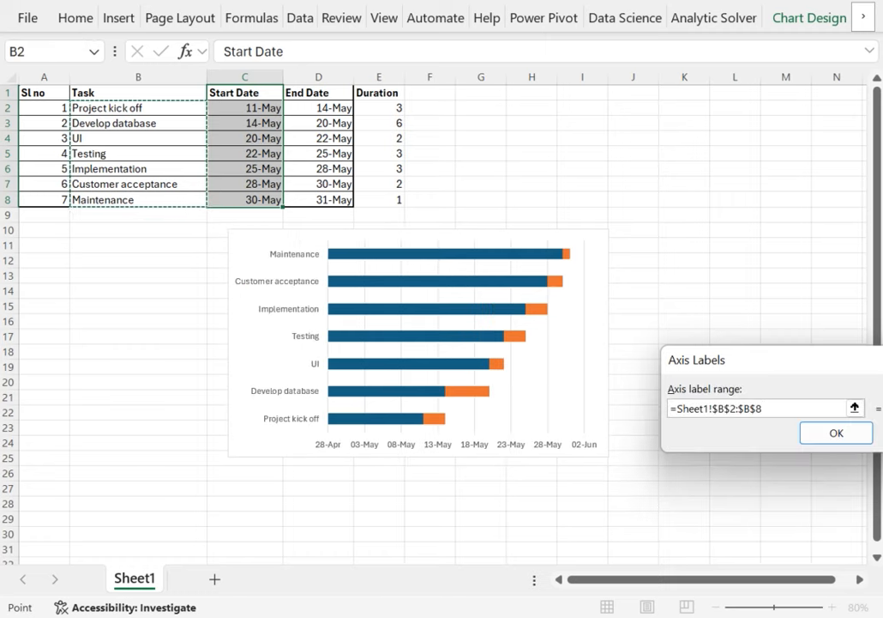
pyautogui.click(839, 434)
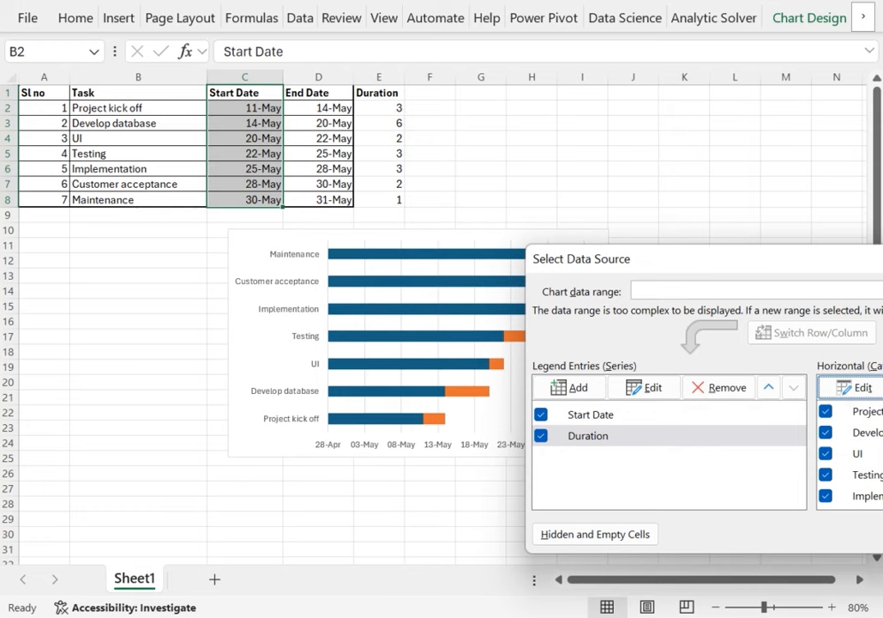
pyautogui.click(882, 533)
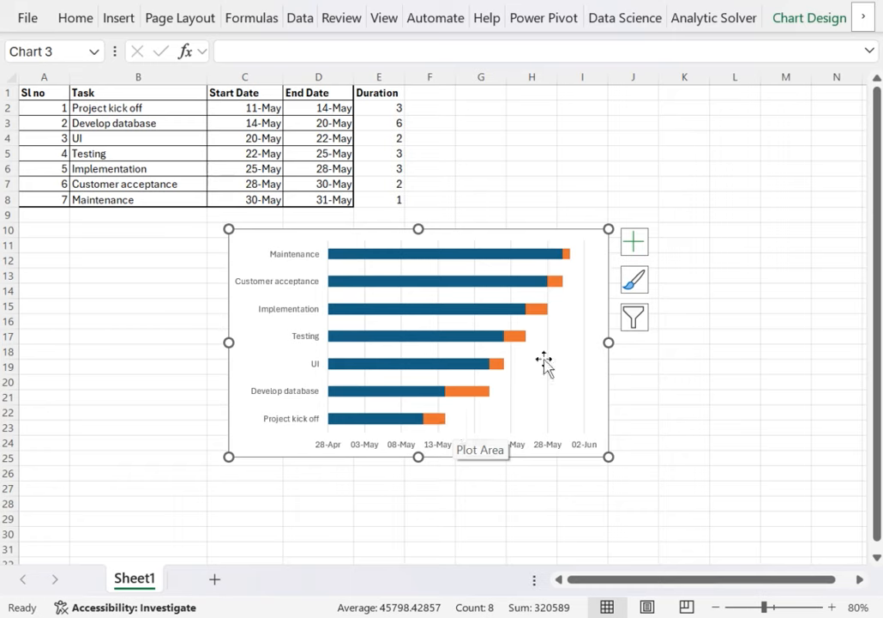
# Step: Move the chart to column A directly under the table and give the Start Date bars no fill and no border line
pyautogui.doubleClick(592, 242)
pyautogui.moveTo(507, 238); pyautogui.dragTo(297, 222)
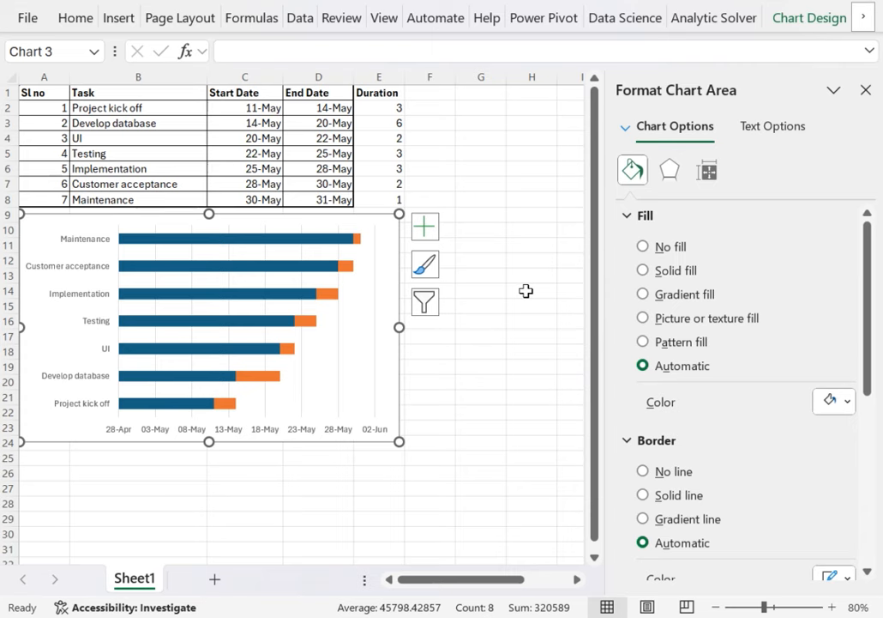
pyautogui.click(177, 243)
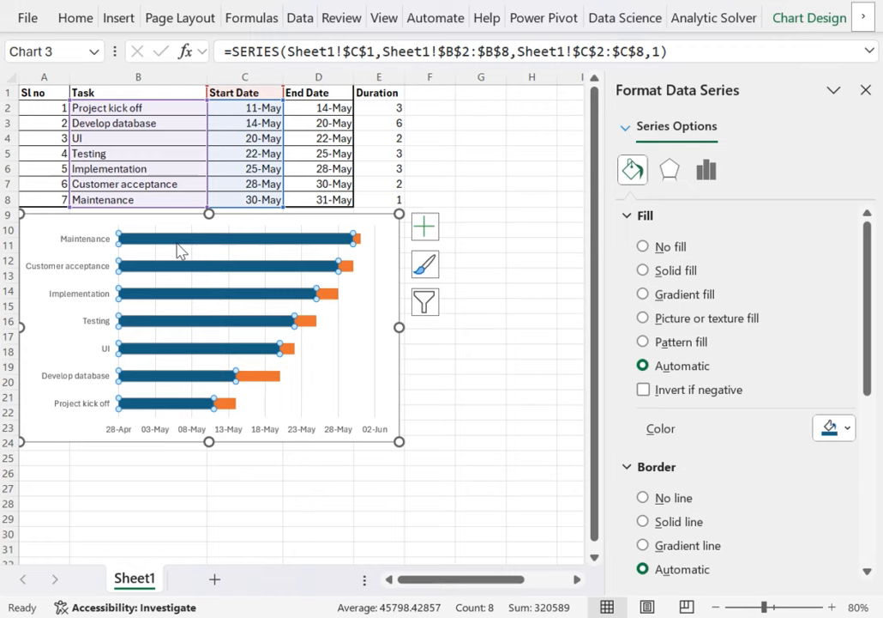
pyautogui.click(677, 249)
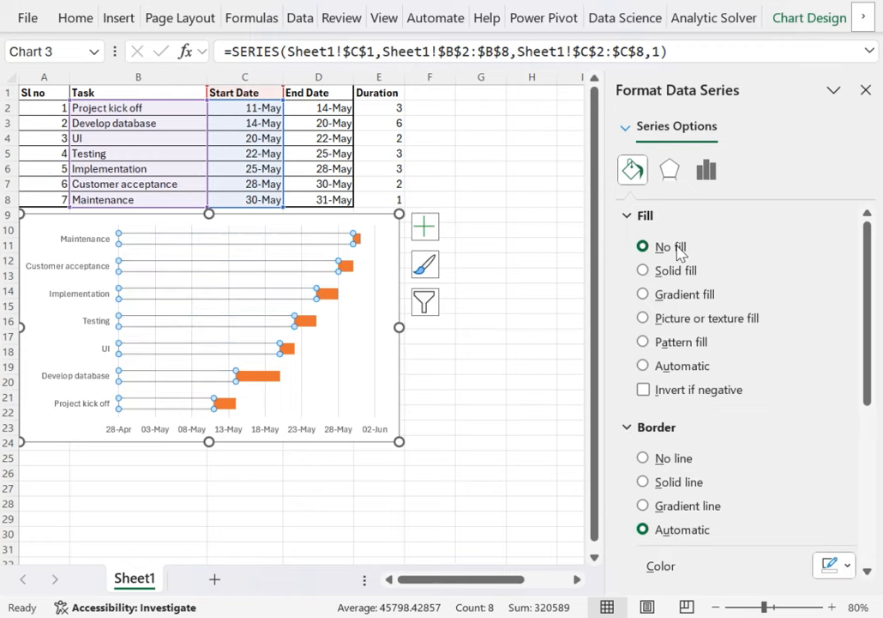
pyautogui.click(679, 463)
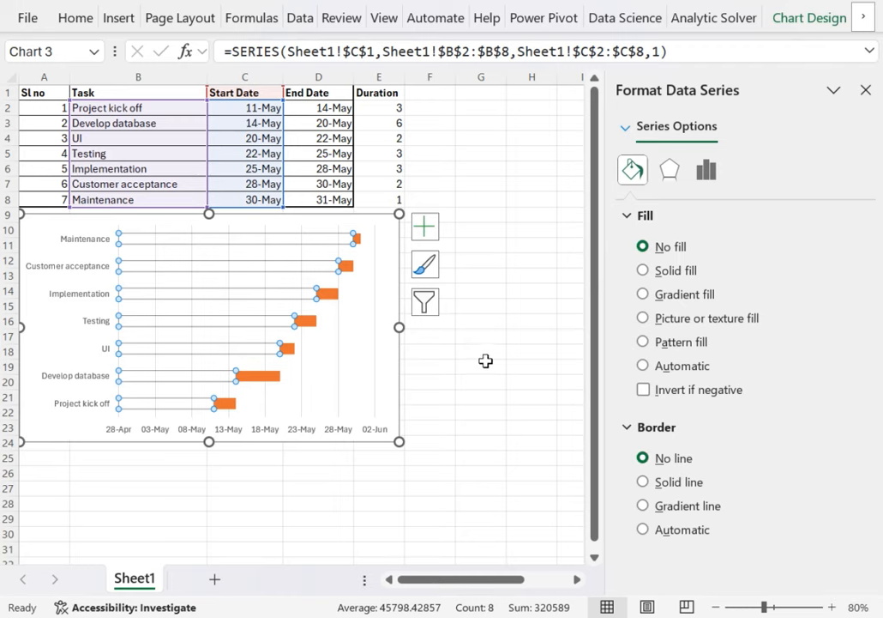
pyautogui.click(485, 363)
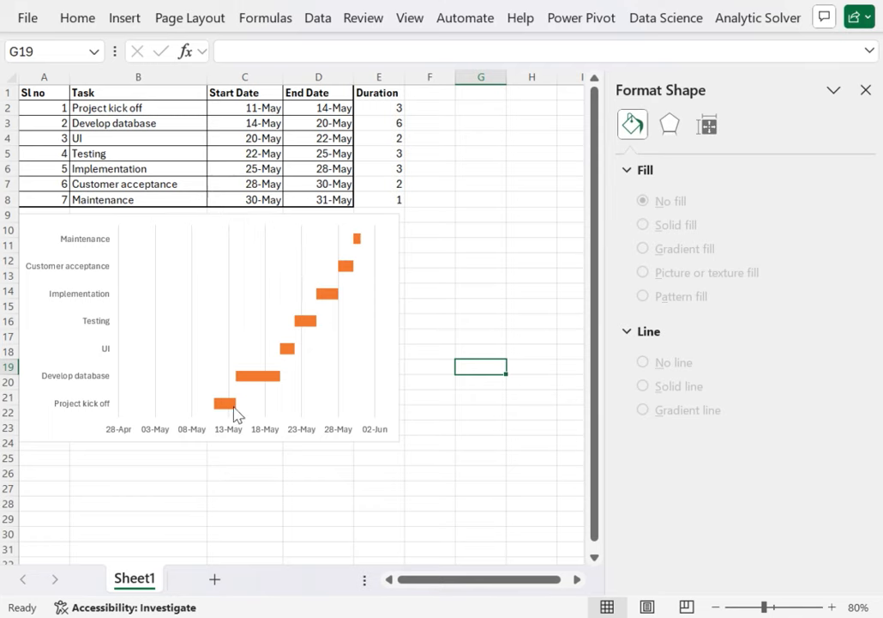
# Step: Format the chart's vertical task axis to list its categories in reverse order
pyautogui.moveTo(237, 414)
pyautogui.click(81, 301)
pyautogui.rightClick(81, 301)
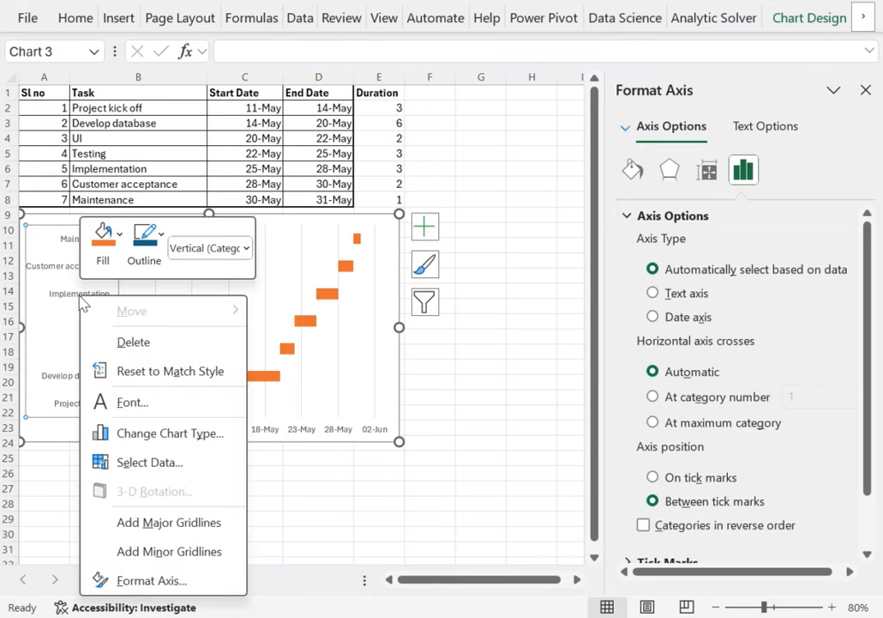
pyautogui.click(197, 582)
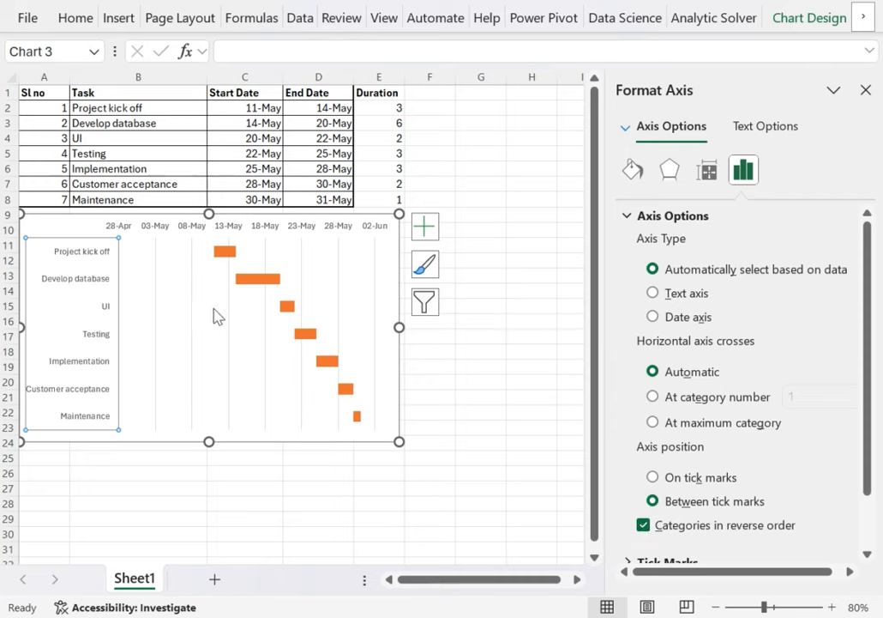
pyautogui.click(192, 494)
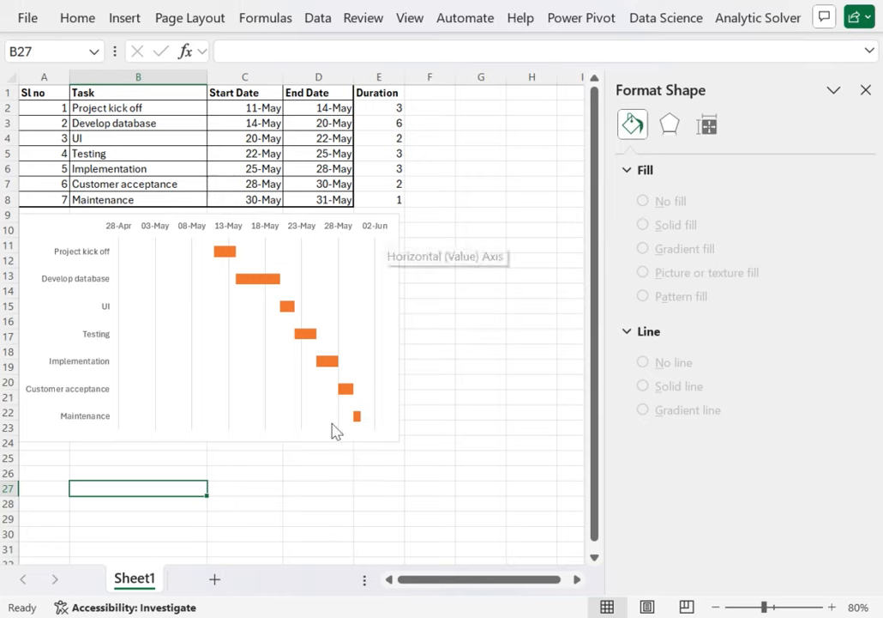
# Step: Enter the labels Start in A27 and end in A28 below the chart
pyautogui.click(47, 485)
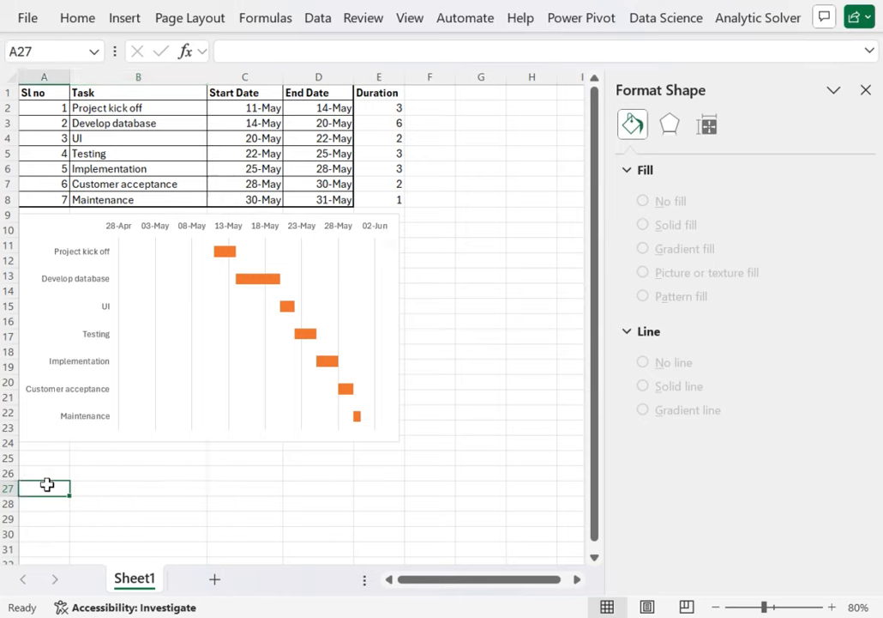
pyautogui.write('S')
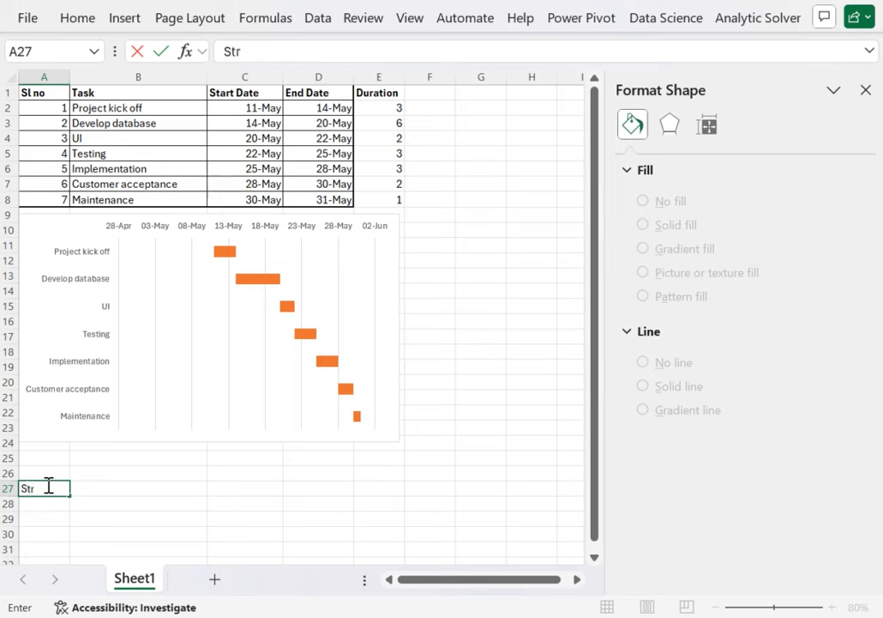
pyautogui.write('tart')
pyautogui.press('Return')
pyautogui.write('end')
pyautogui.press('Return')
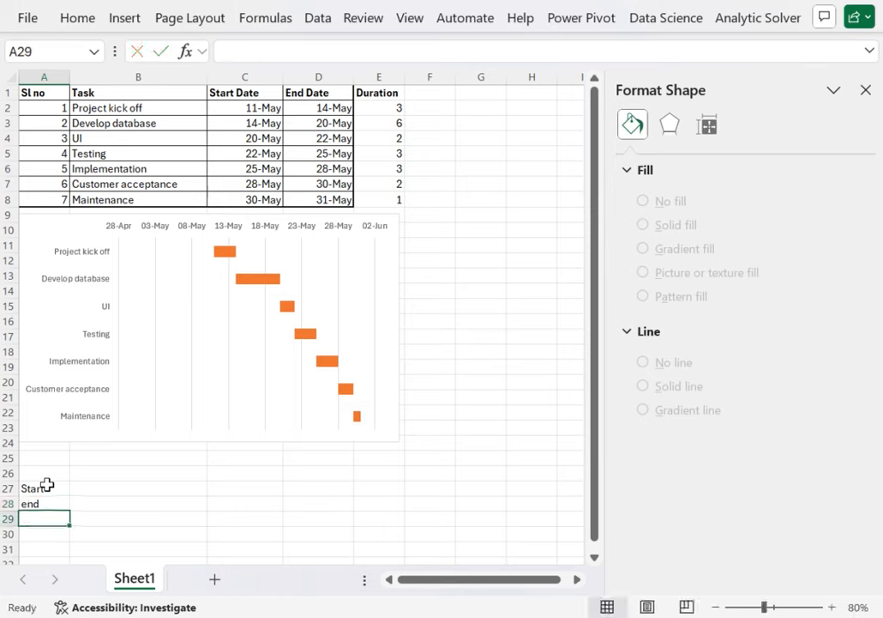
# Step: Link B27 to the first start date with =C2 and B28 to the last end date with =D8
pyautogui.click(145, 489)
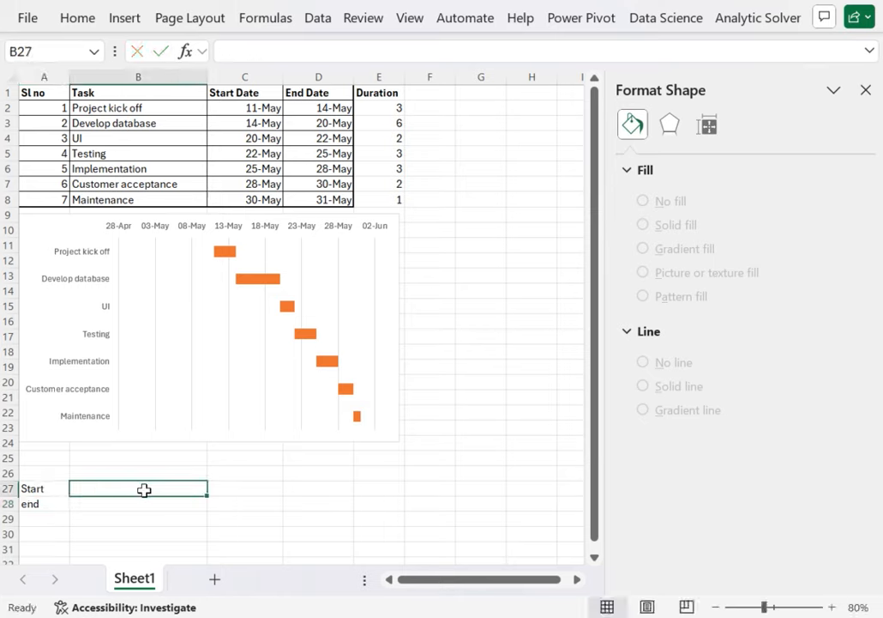
pyautogui.write('=')
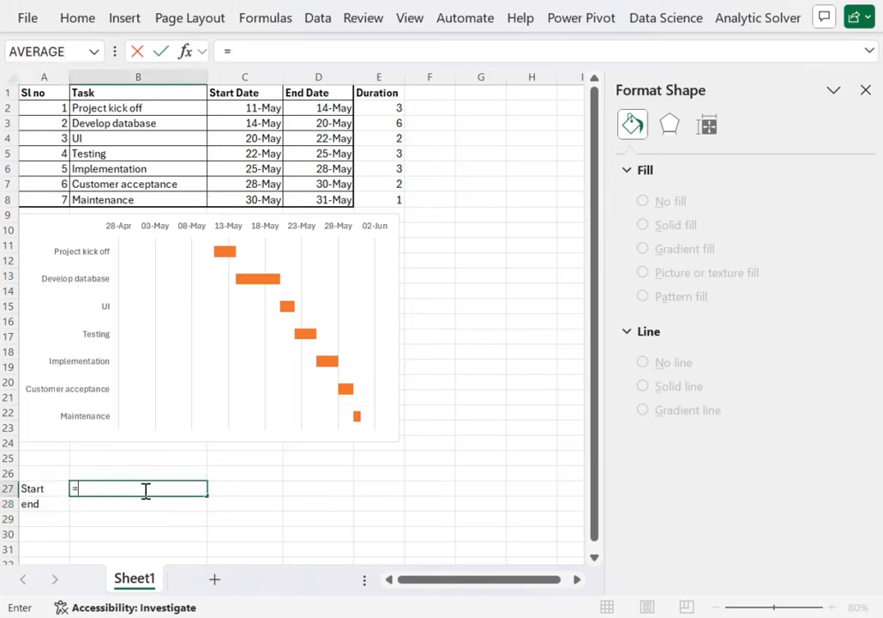
pyautogui.click(260, 111)
pyautogui.press('Return')
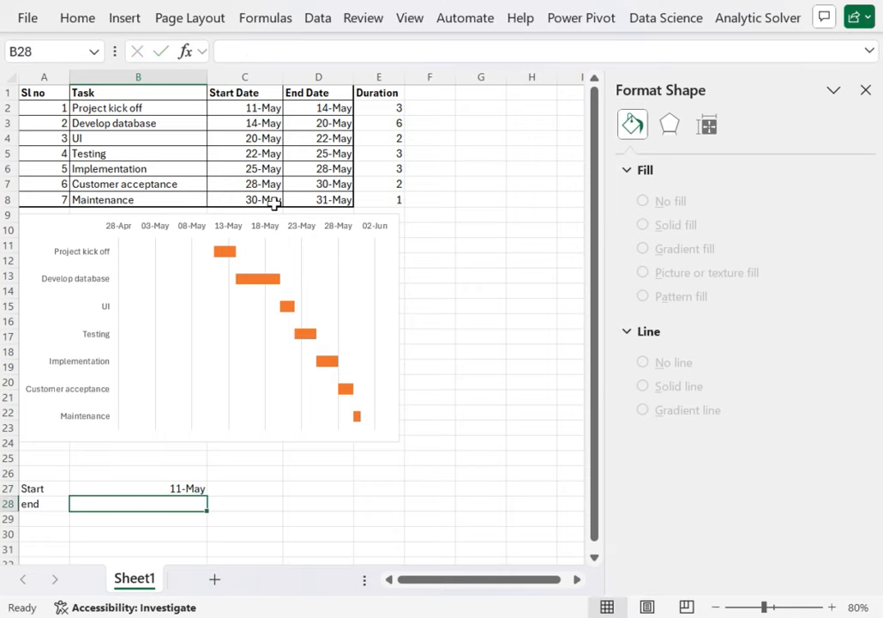
pyautogui.write('=')
pyautogui.click(344, 203)
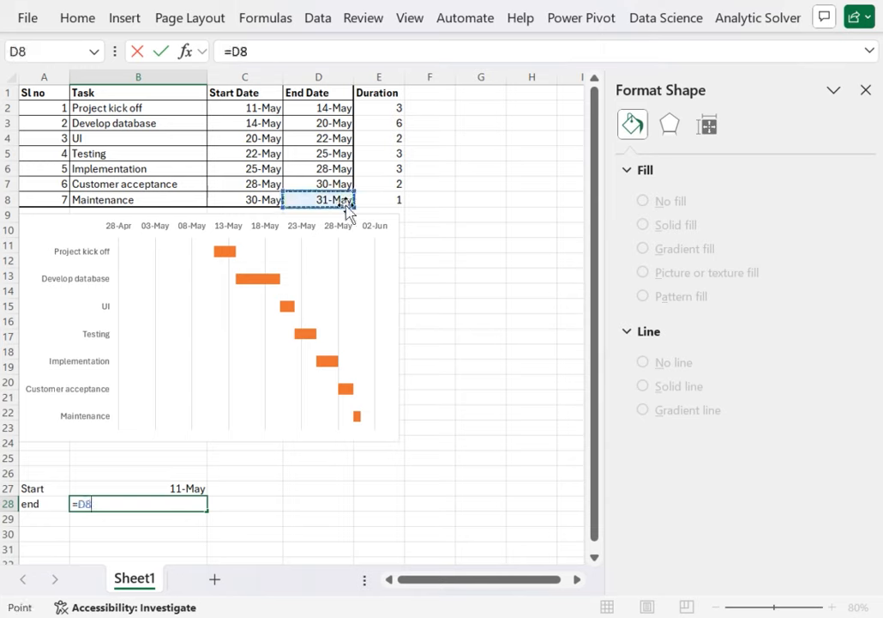
pyautogui.press('Return')
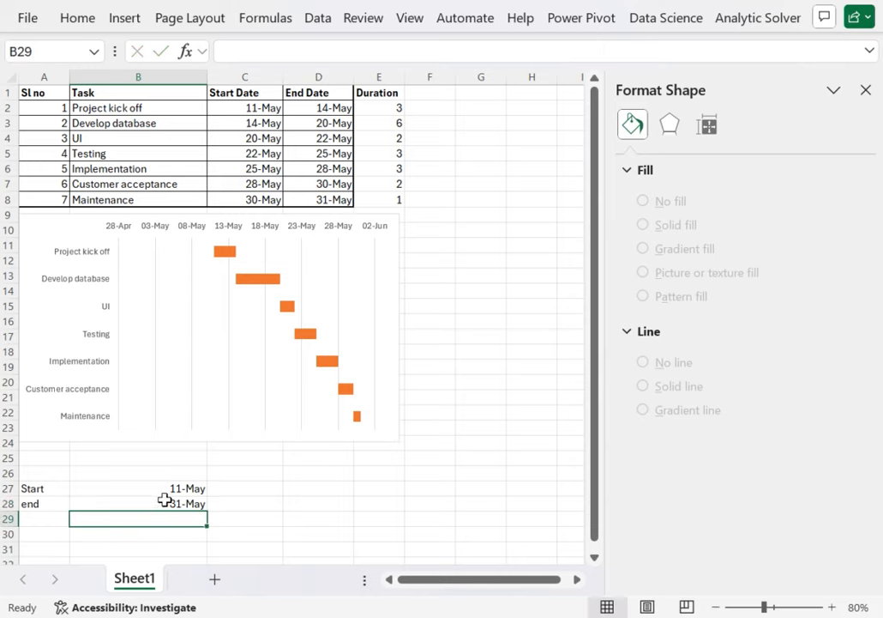
# Step: Change the number format of the start and end date cells B27:B28 to General
pyautogui.moveTo(177, 487); pyautogui.dragTo(177, 513)
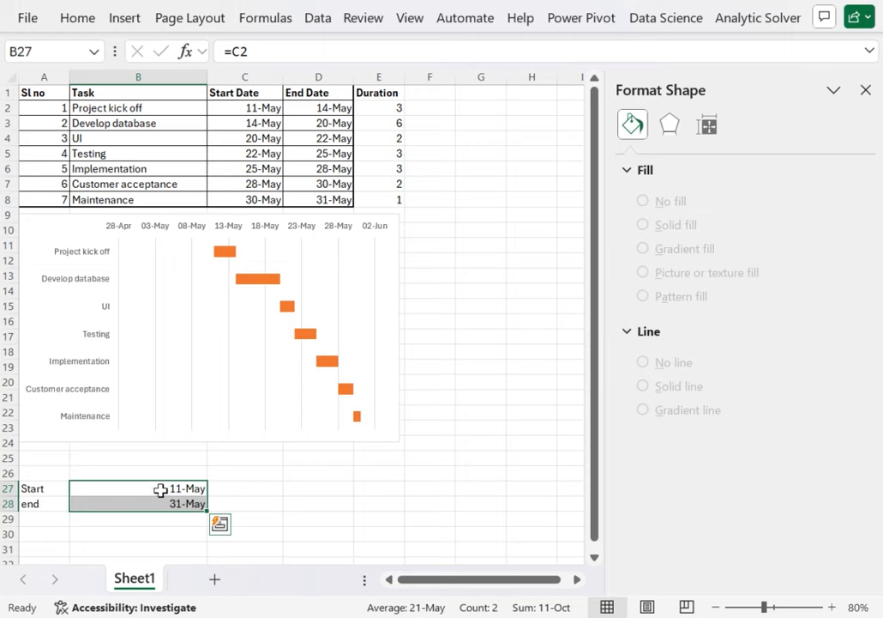
pyautogui.rightClick(160, 489)
pyautogui.moveTo(265, 312)
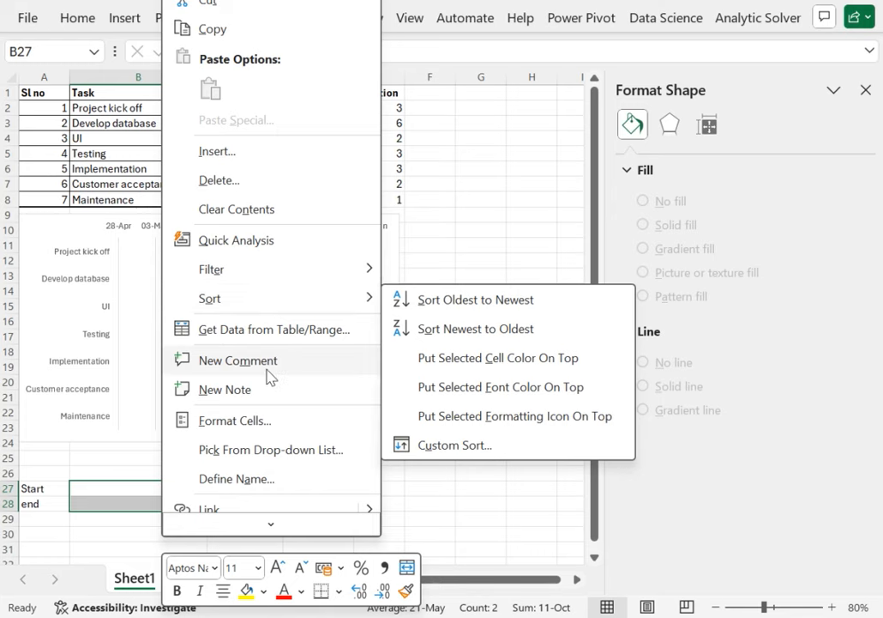
pyautogui.click(267, 421)
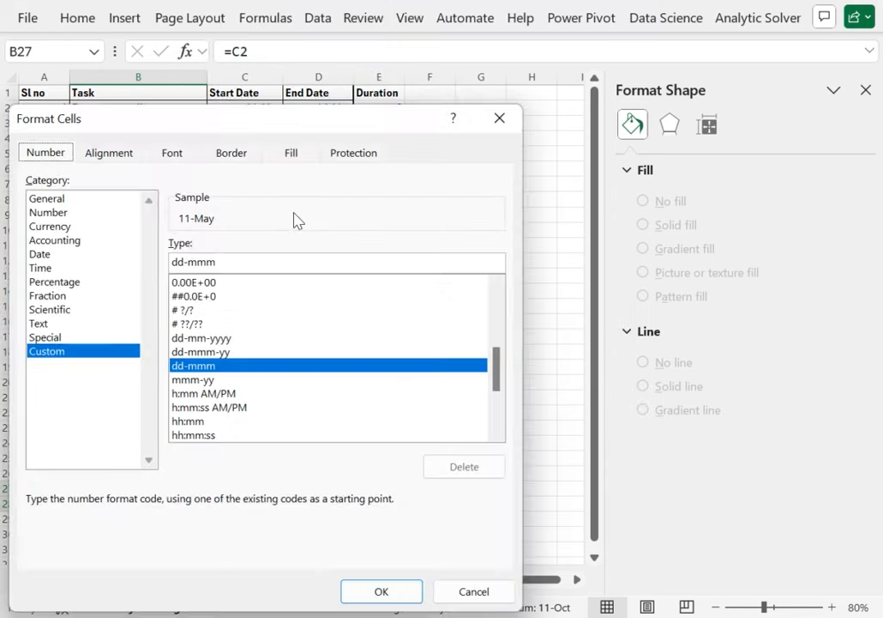
pyautogui.click(99, 198)
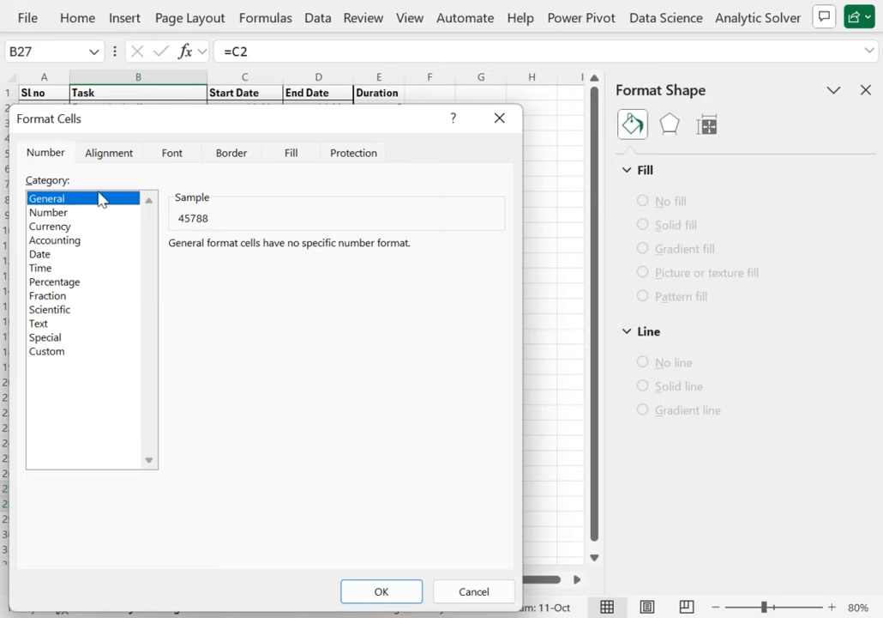
pyautogui.click(395, 590)
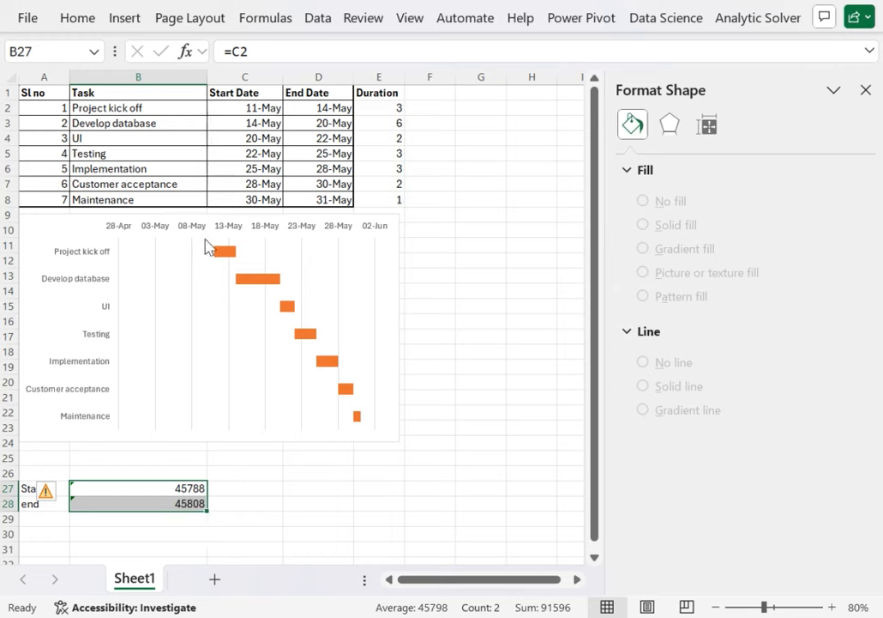
# Step: Set the bounds of the chart's horizontal date axis to a minimum of 45788 and a maximum of 45808
pyautogui.click(119, 230)
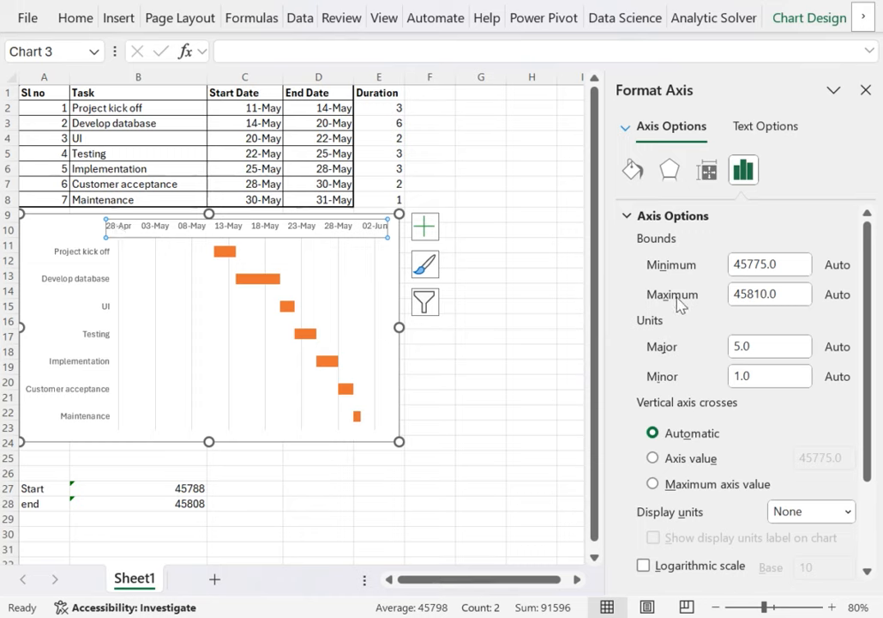
pyautogui.moveTo(782, 269); pyautogui.dragTo(732, 267)
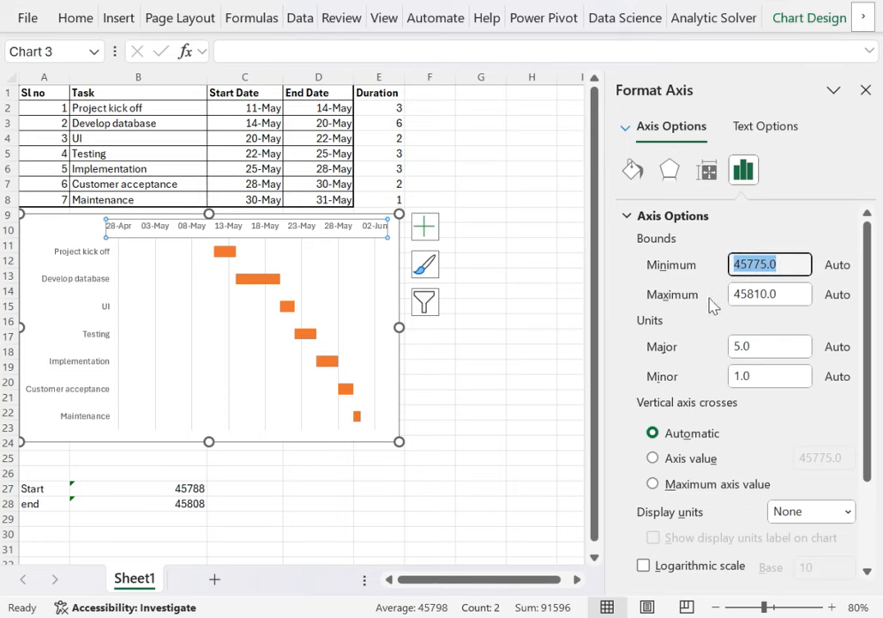
pyautogui.write('45788')
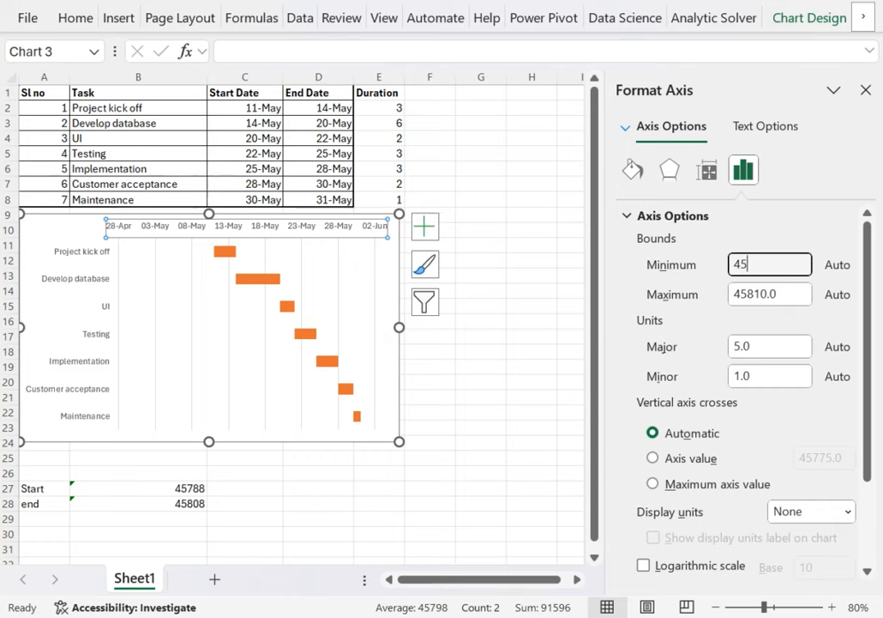
pyautogui.click(795, 294)
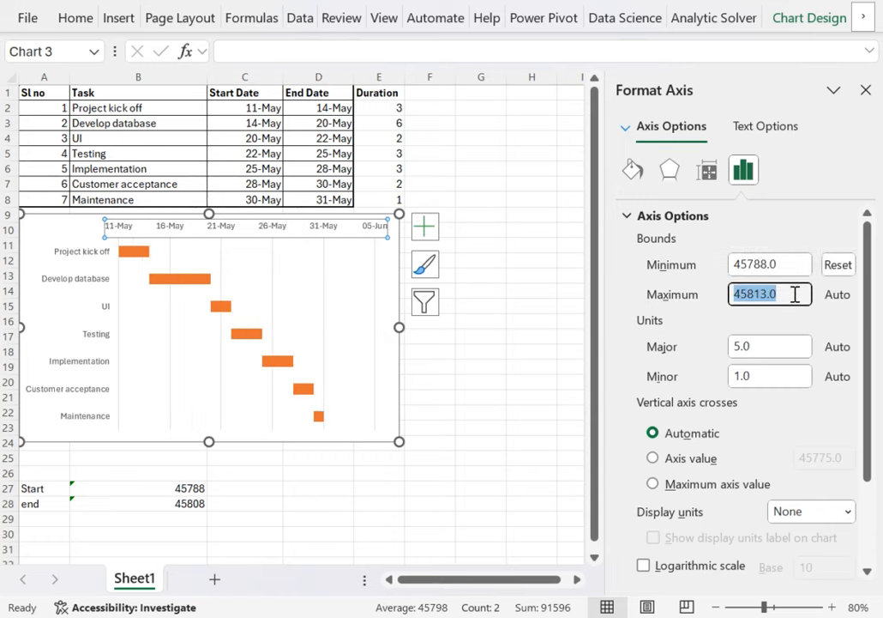
pyautogui.write('45')
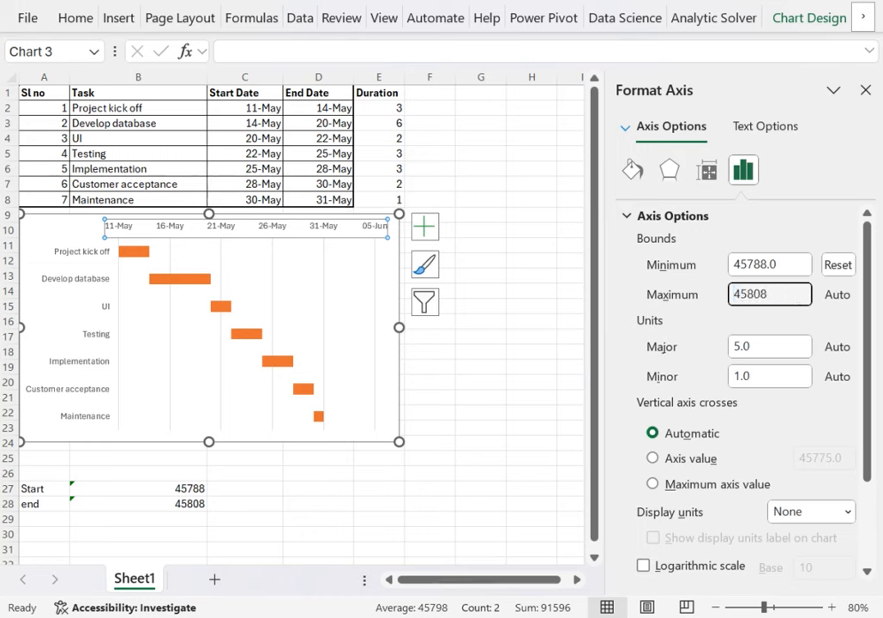
pyautogui.press('Return')
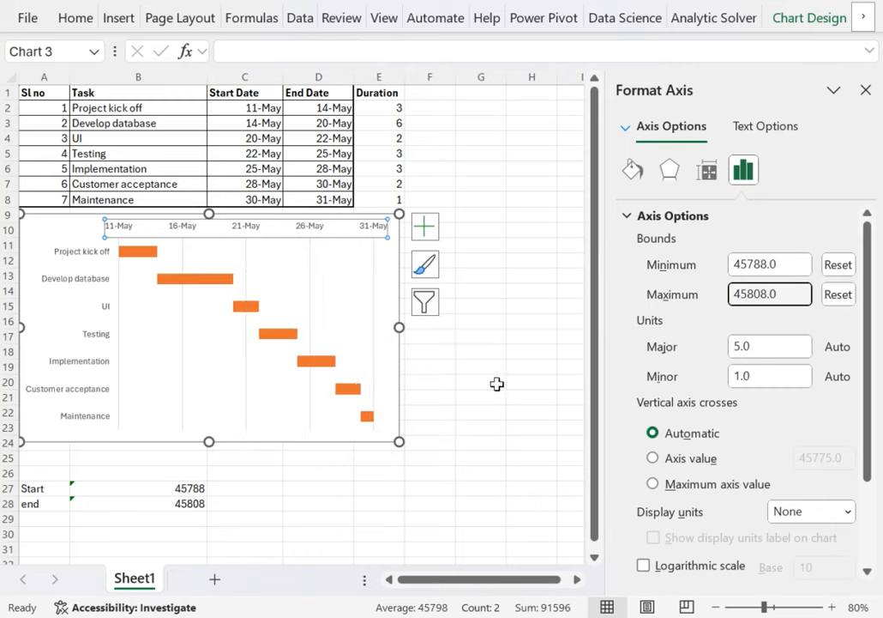
pyautogui.click(533, 412)
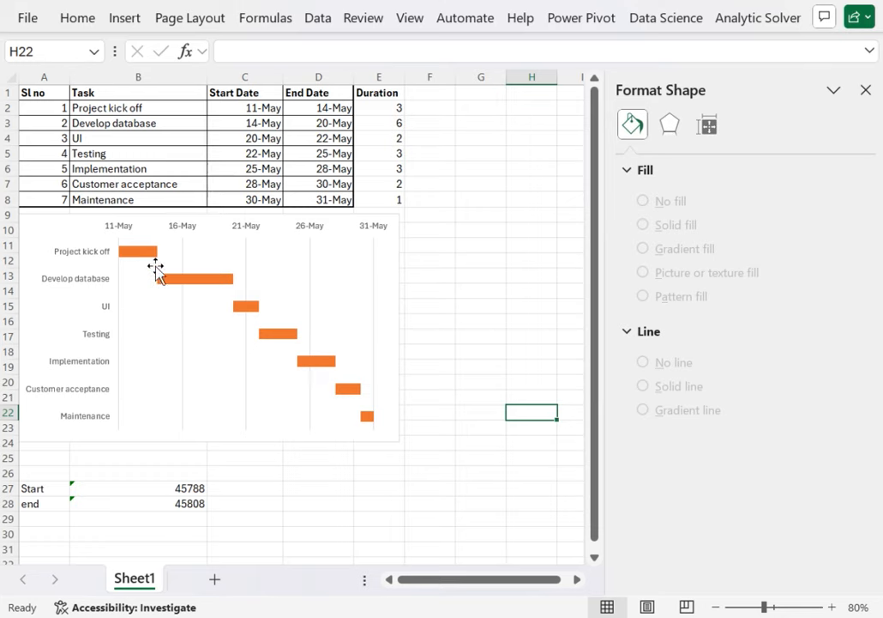
pyautogui.moveTo(132, 259)
pyautogui.click(137, 252)
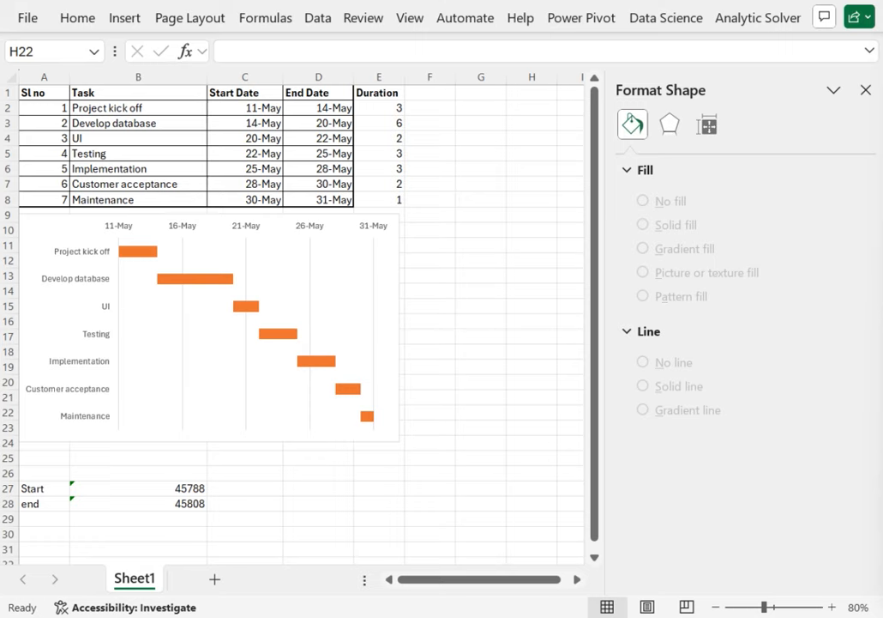